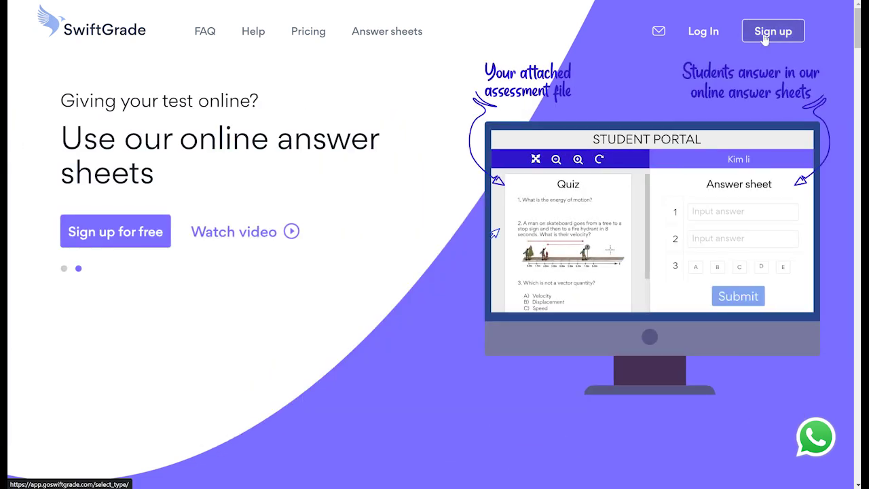
Sign in to the teacher account with the autofilled credentials
click(703, 31)
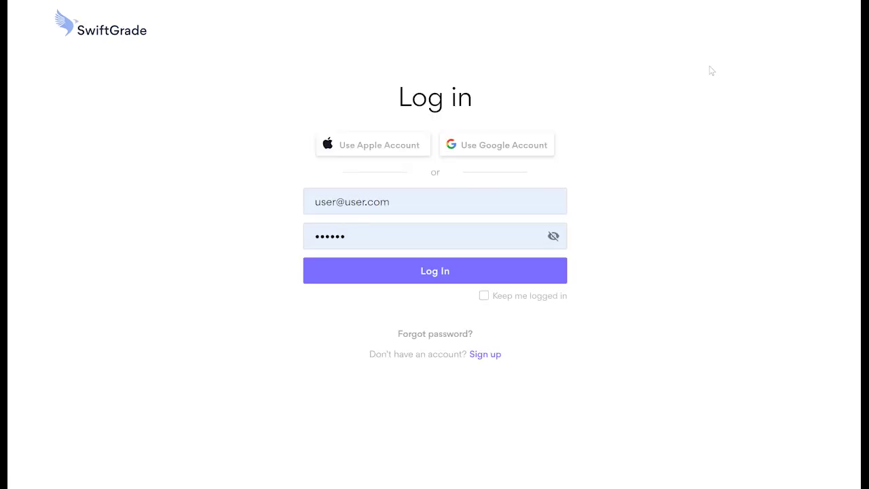
click(517, 140)
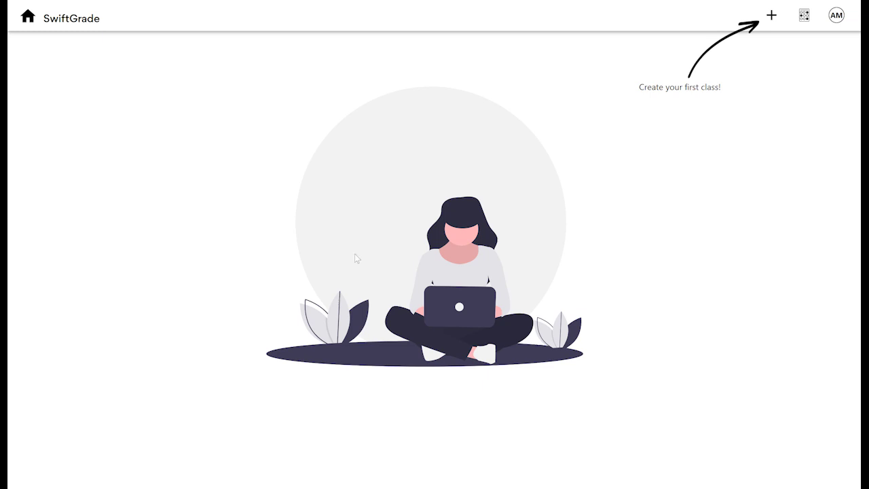
Create two classes named Math and Science
click(772, 15)
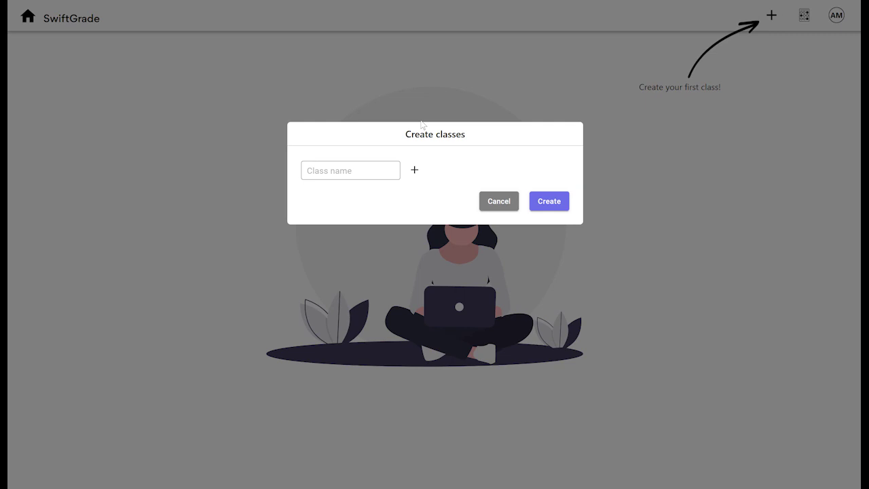
click(414, 170)
click(329, 168)
text(M)
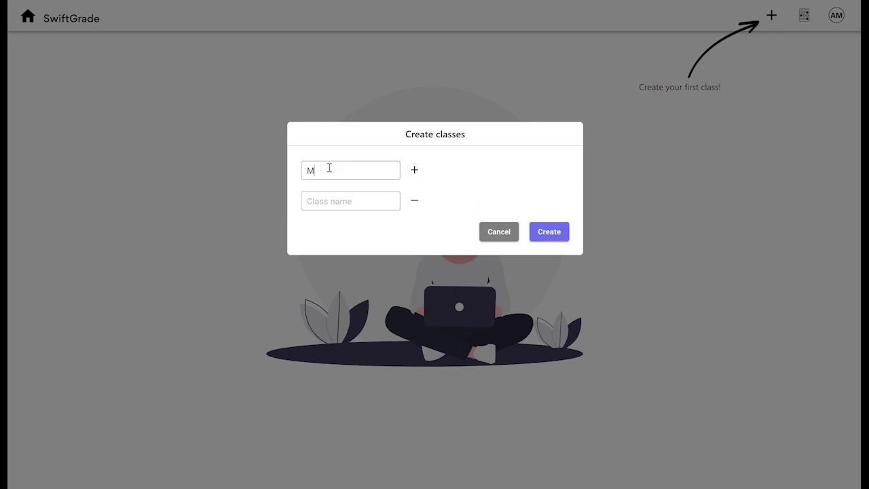
text(ath)
key(Tab)
text(Science)
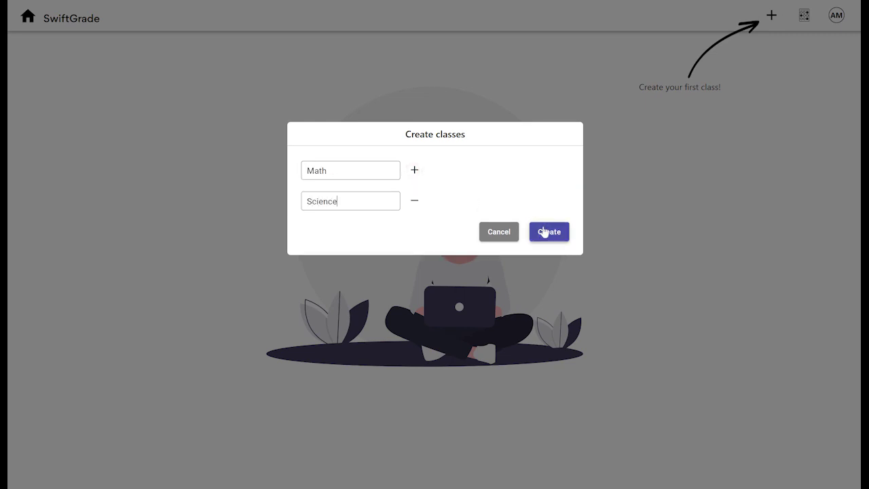
click(544, 231)
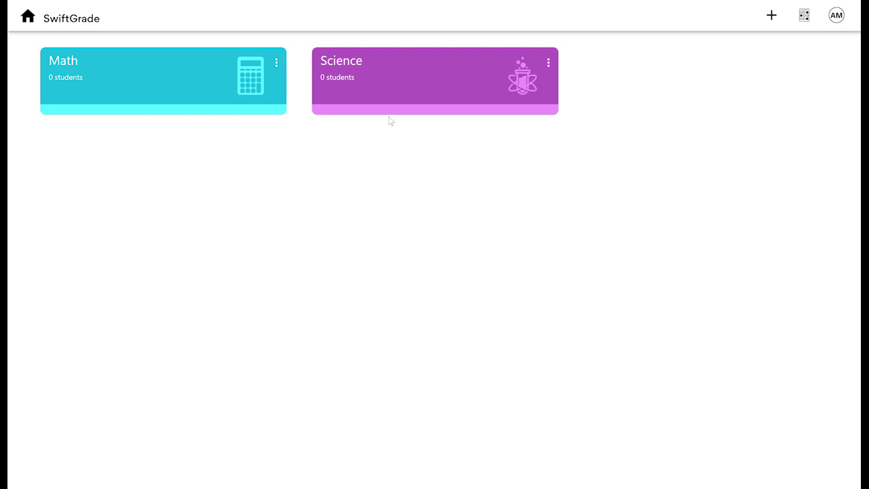
Start a Science answer key with answers 'Ionic compound' and 'Covalent compound'
click(366, 66)
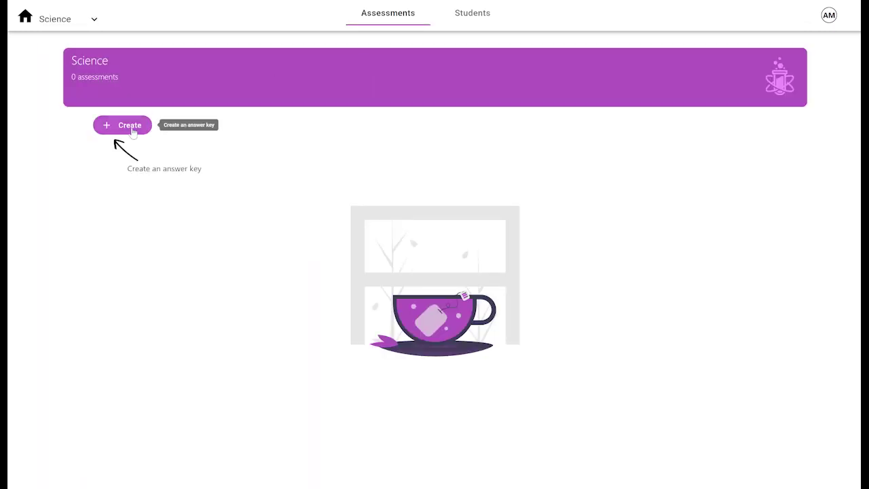
click(133, 129)
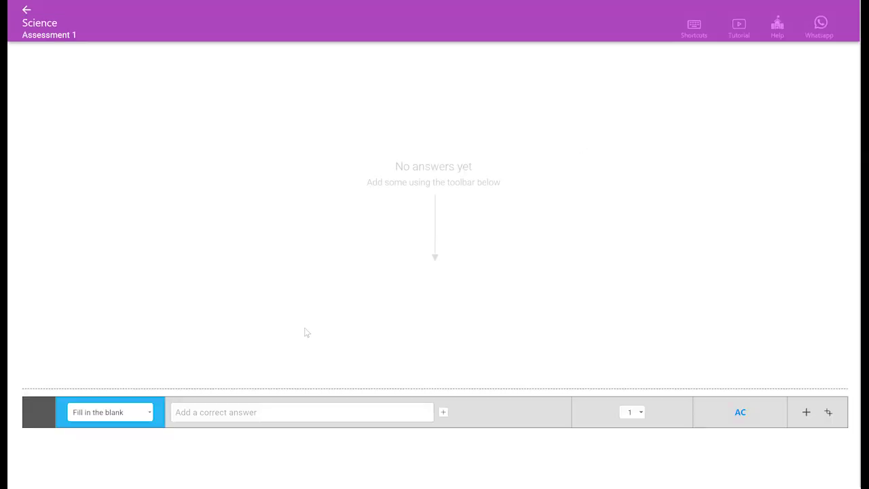
click(231, 412)
text(Ionic compound)
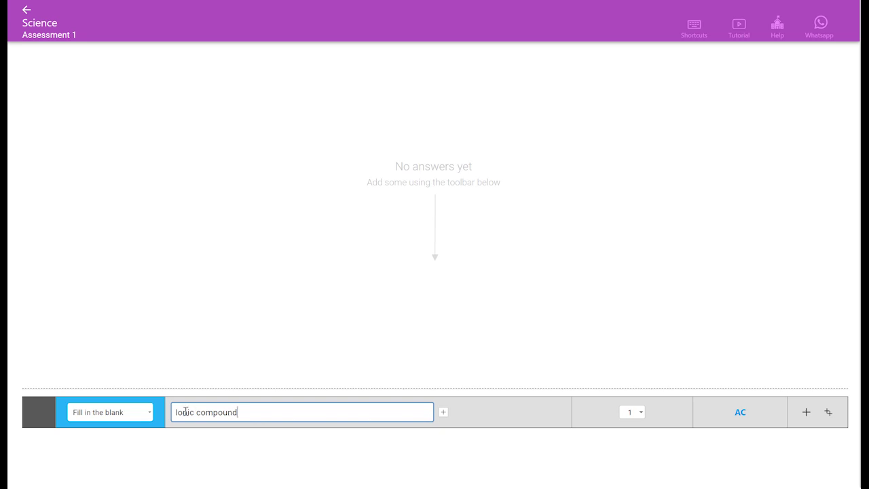
key(Return)
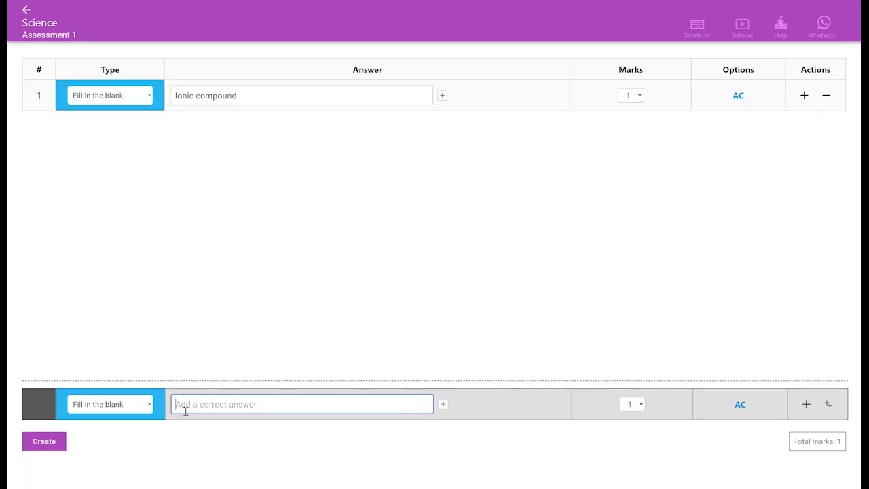
text(Covalent compound)
key(Return)
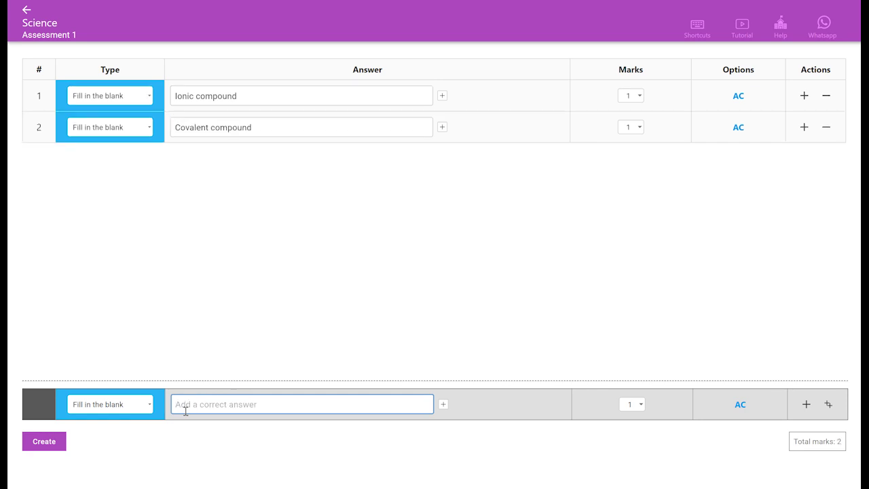
Add a Numeric question with the answer expression (sqrt16/3+sin
click(108, 404)
click(88, 441)
click(194, 401)
text((sqrt16/3)
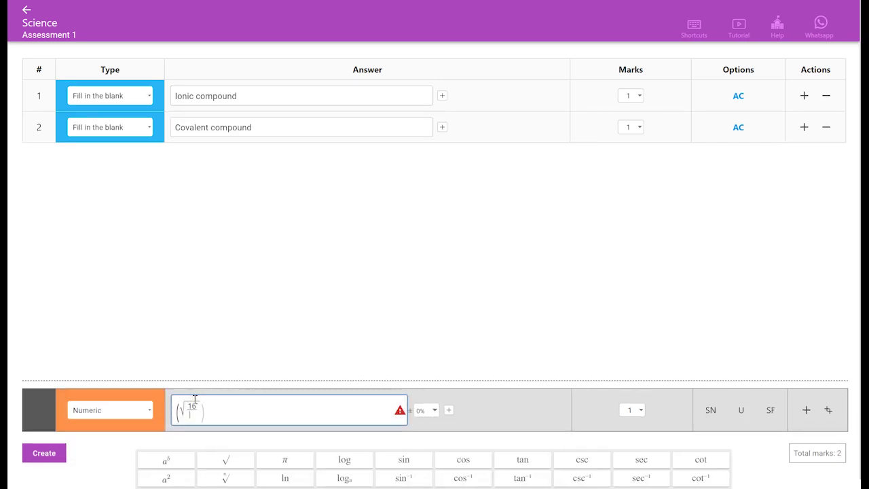
text(+sin)
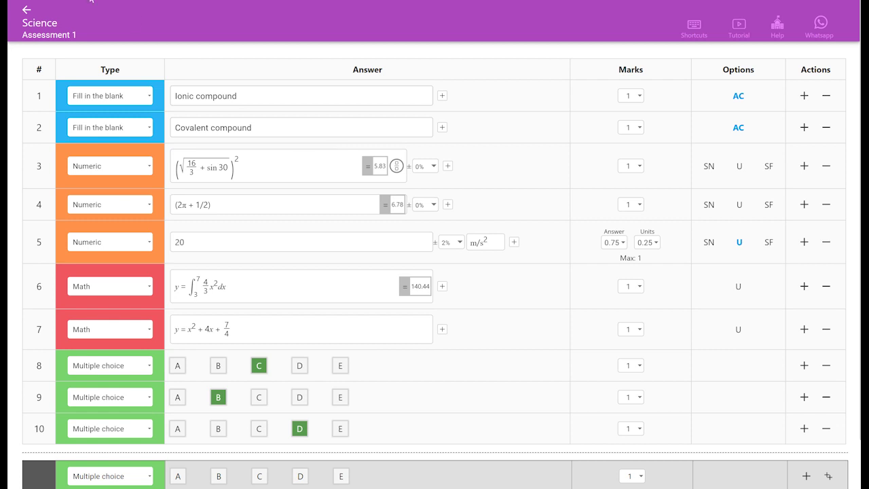
Rename the assessment to 'Review Quiz'
drag(80, 30, 10, 35)
text(Review Quiz)
scroll(109, 297, down, 2)
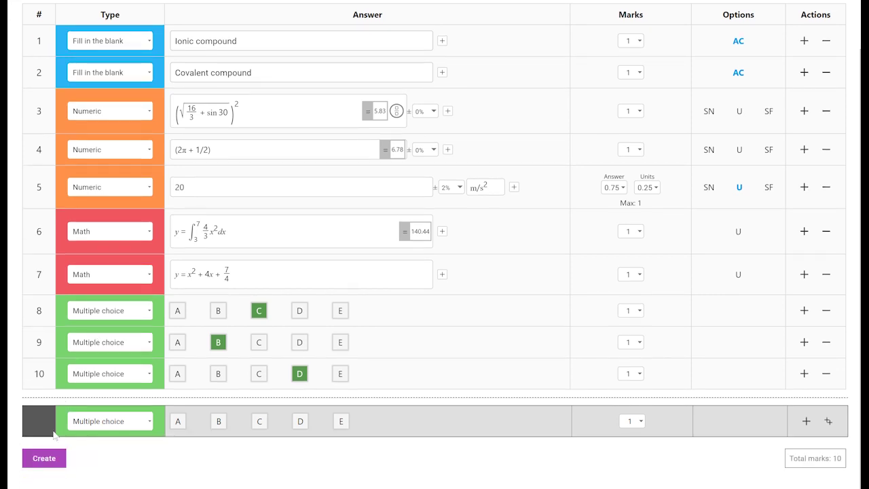
Save the Review Quiz answer key as a paper-administered assessment
click(44, 465)
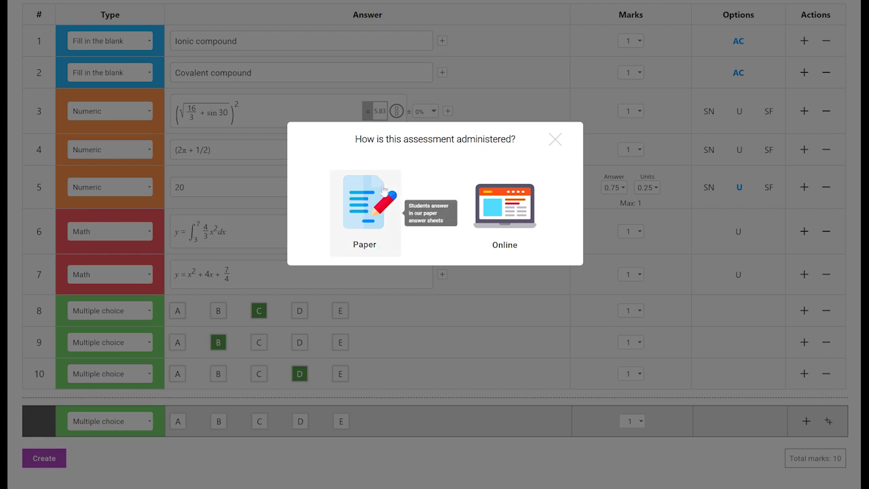
mouse_move(365, 211)
click(358, 208)
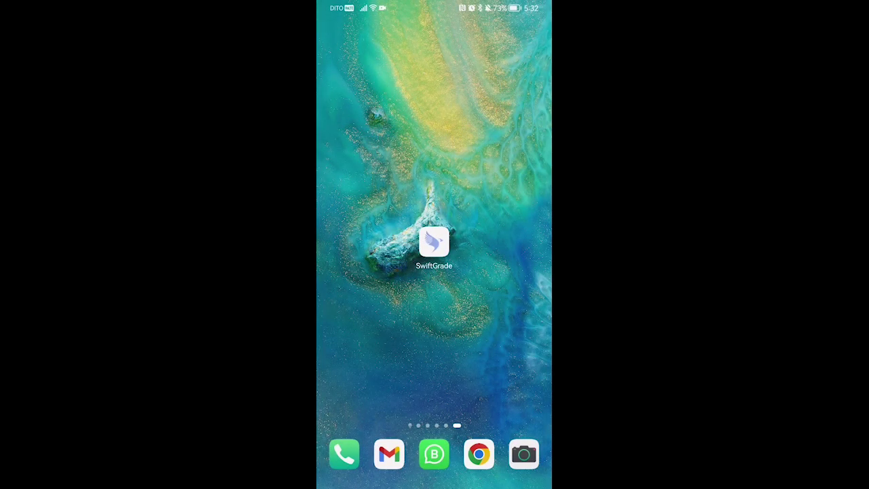
Scan and submit three Review Quiz answer sheets in the phone app, then view results
click(434, 243)
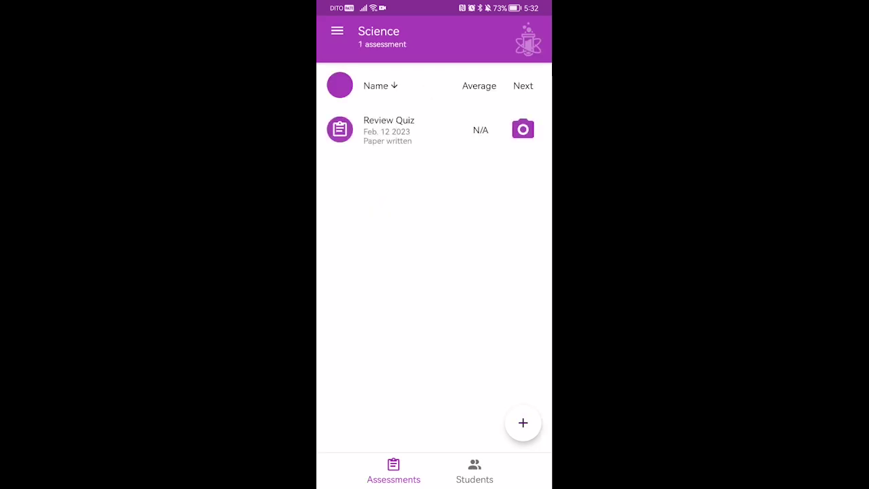
click(523, 130)
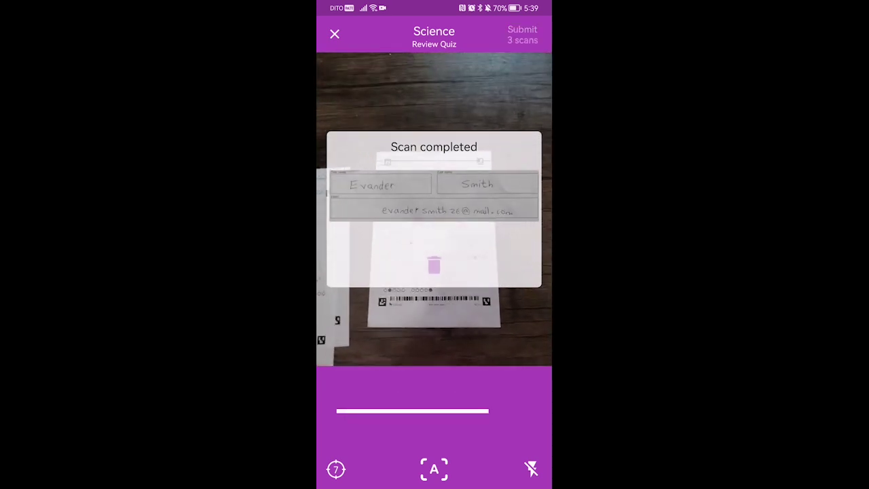
click(522, 34)
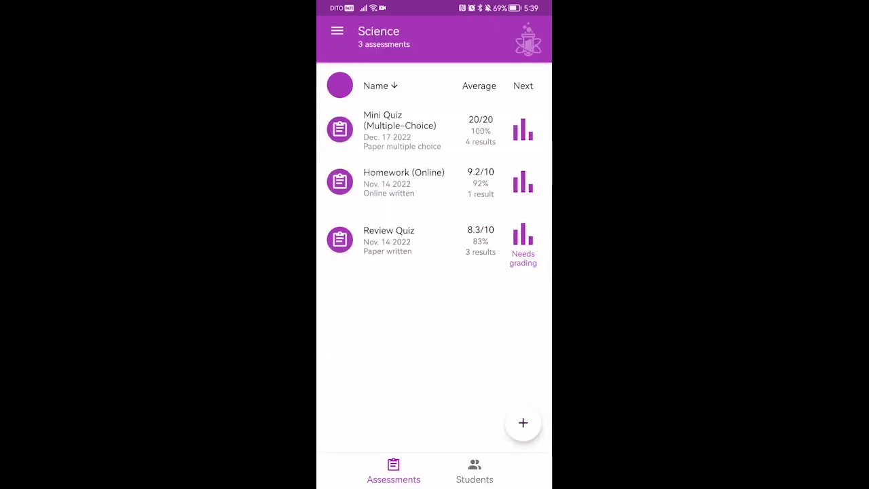
click(522, 234)
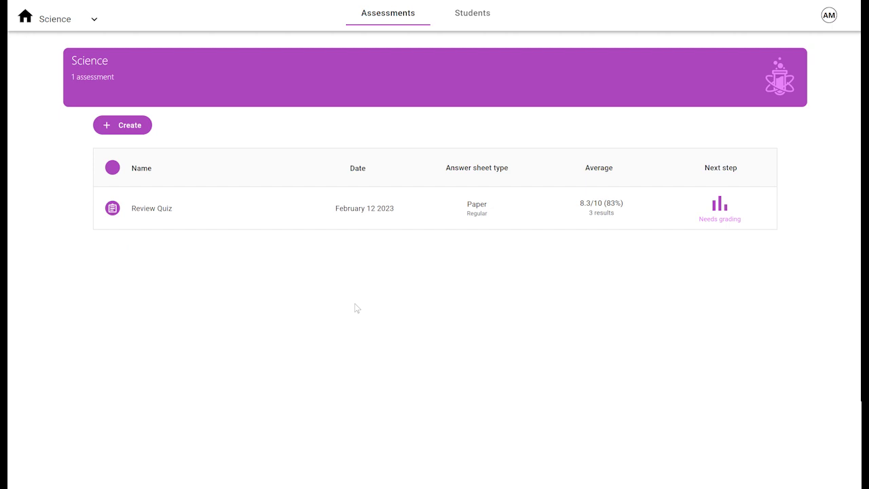
Open the Review Quiz results from the Science assessments page
click(722, 203)
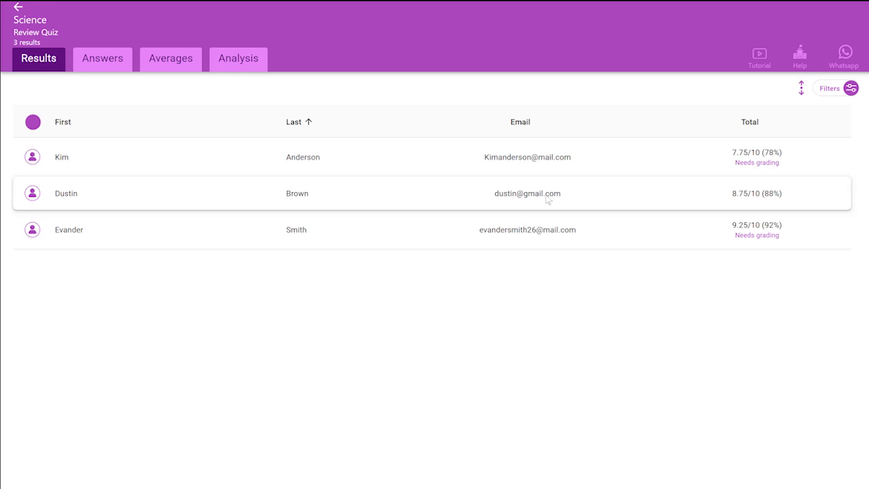
Expand the first and second students' per-question answer tables
click(446, 166)
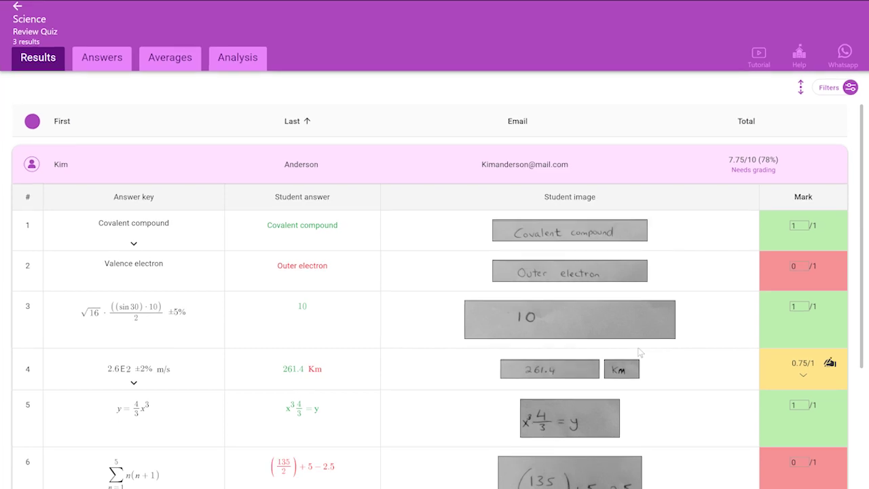
scroll(638, 353, down, 1)
scroll(640, 353, down, 2)
scroll(640, 352, down, 2)
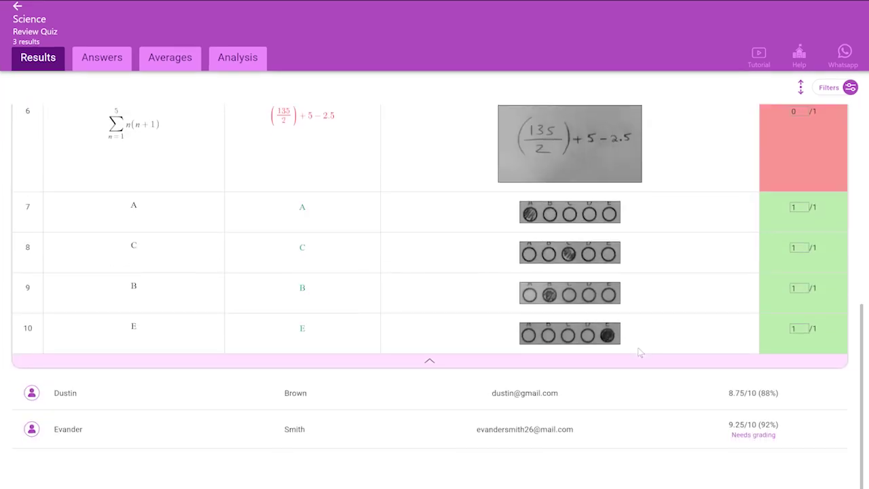
click(617, 393)
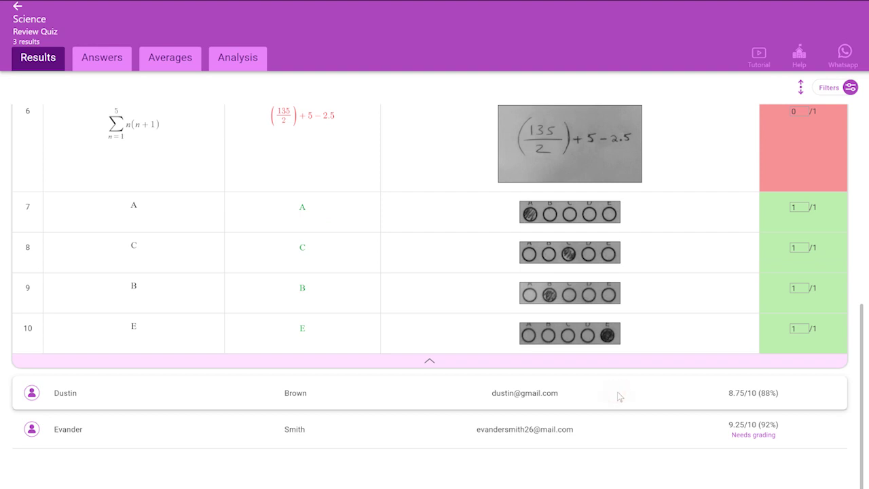
scroll(618, 392, down, 2)
scroll(618, 392, down, 2)
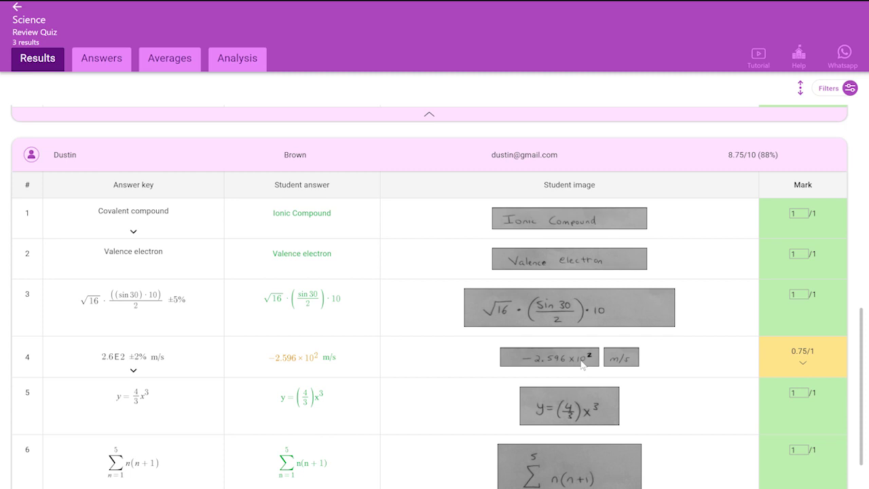
Filter the results to hide correct answers
click(830, 88)
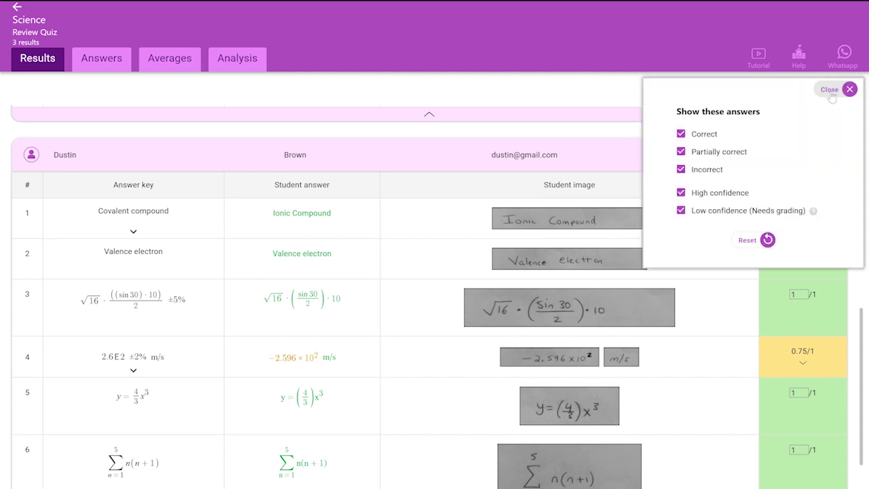
click(682, 139)
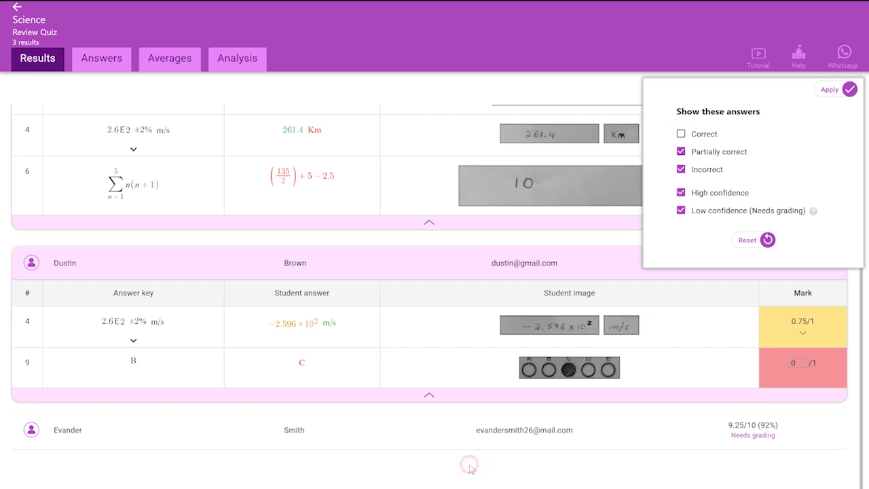
click(470, 466)
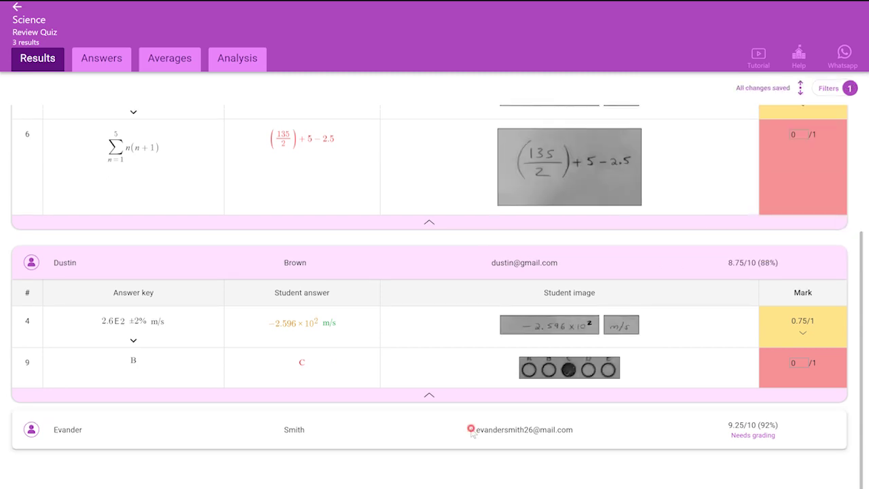
Expand the third student's per-question answer table
click(471, 430)
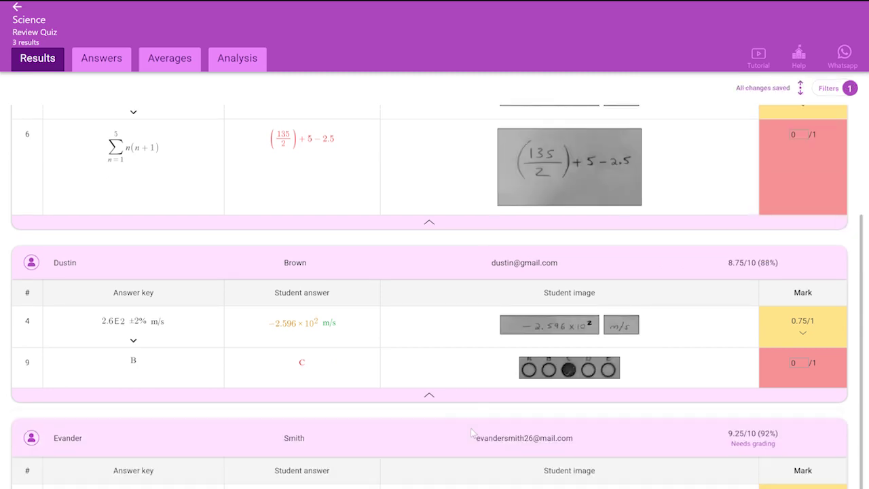
scroll(737, 134, up, 1)
scroll(740, 149, up, 2)
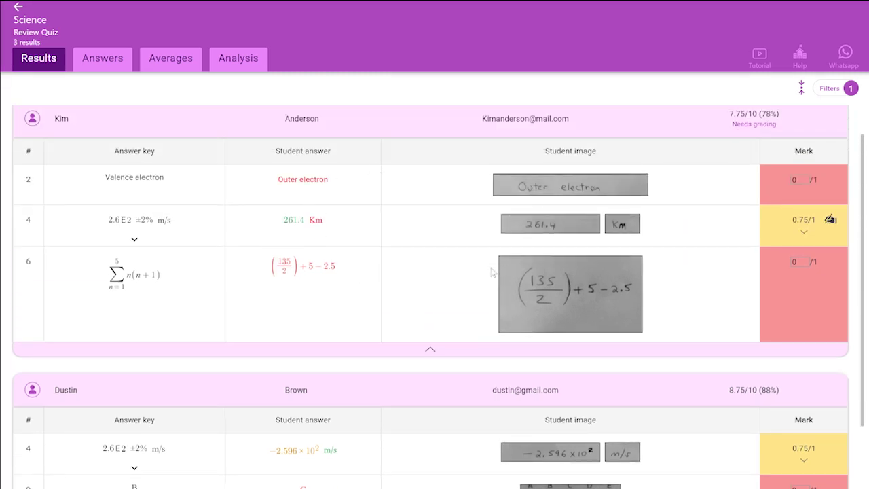
scroll(493, 272, down, 1)
scroll(493, 272, down, 1)
scroll(493, 272, down, 2)
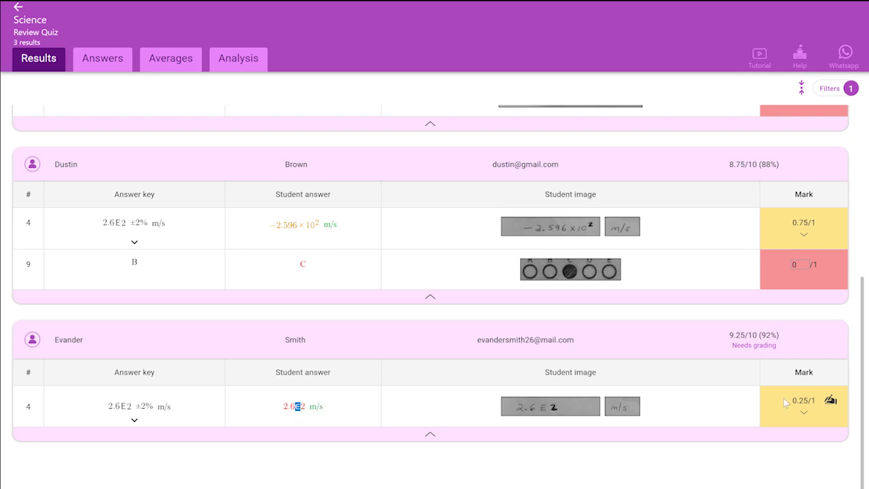
Regrade the third student's question 4 accuracy mark to 0.75, giving full marks
click(804, 412)
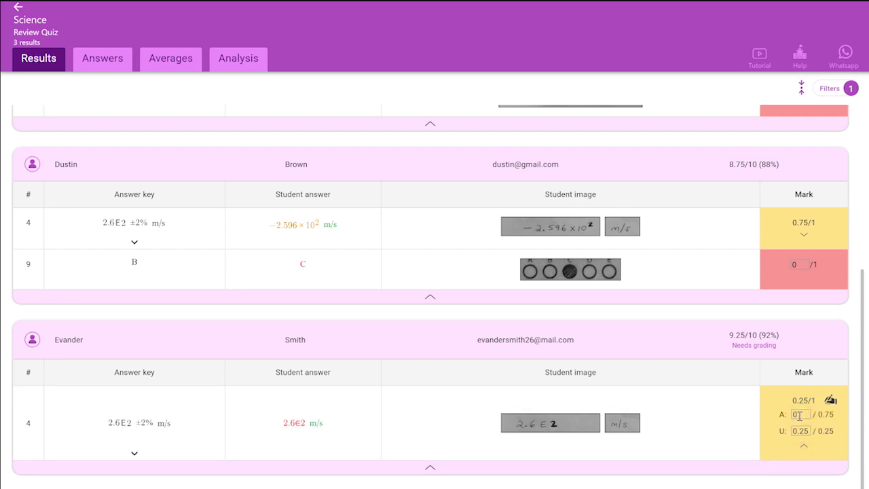
double_click(798, 415)
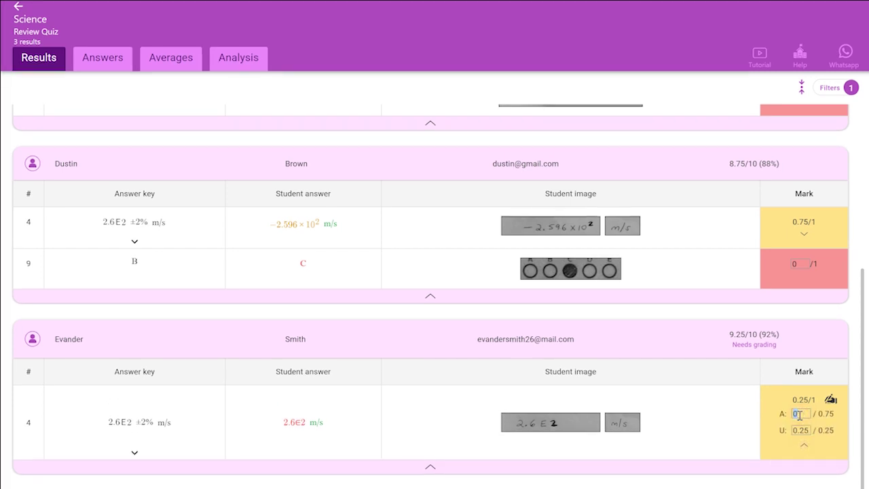
text(.75)
click(722, 415)
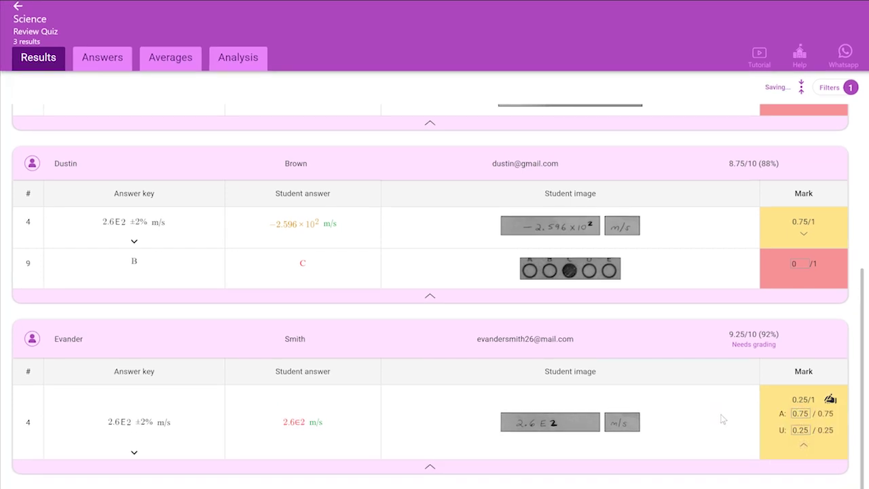
scroll(723, 419, up, 2)
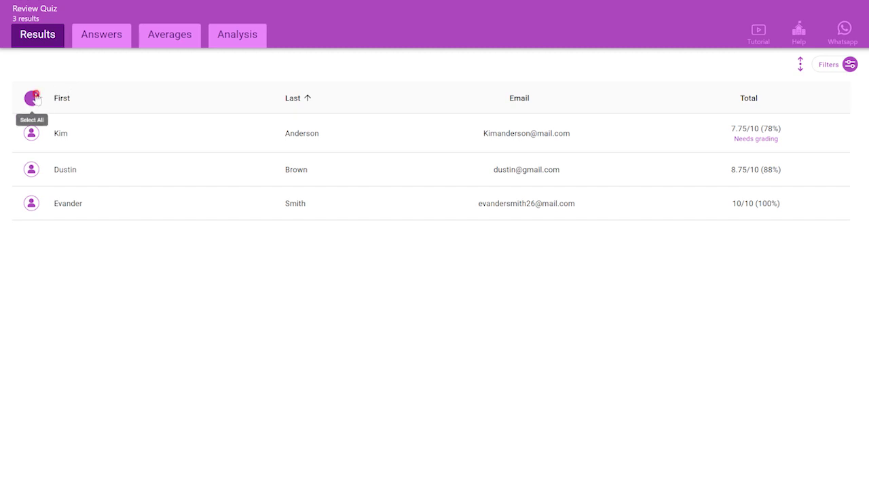
Send all three students their final marks, their answers and the correct answers
click(32, 99)
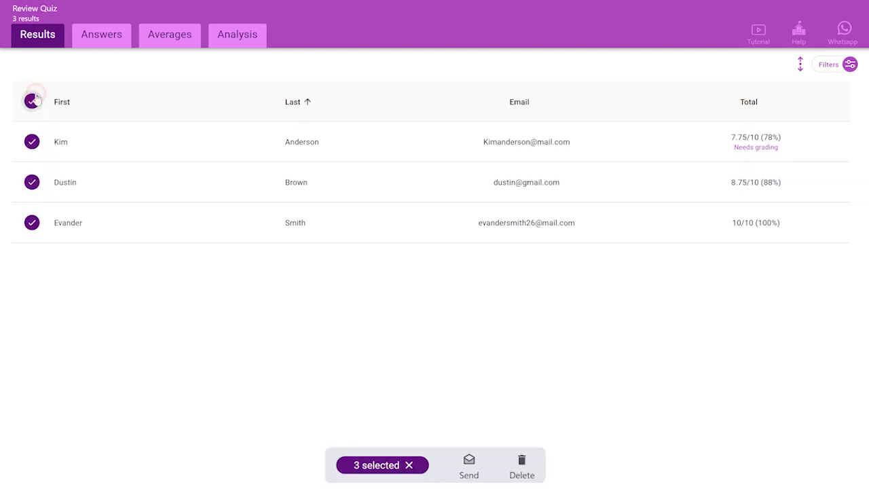
click(472, 461)
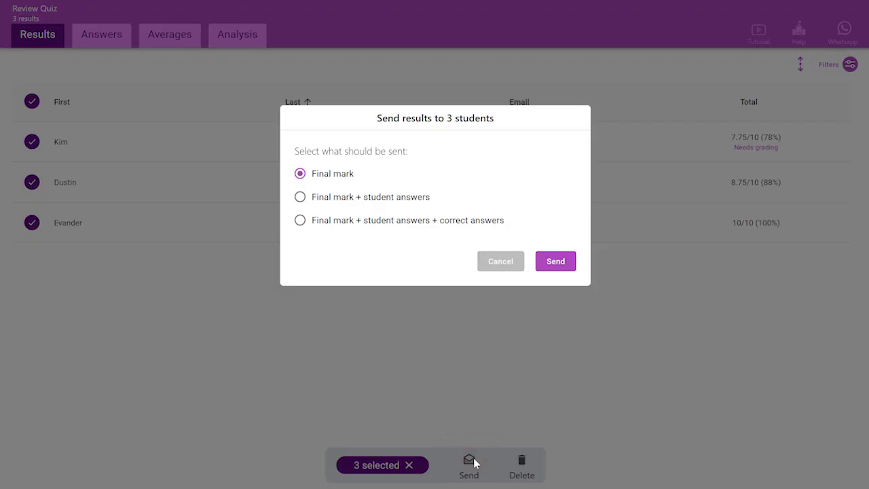
click(331, 225)
click(556, 261)
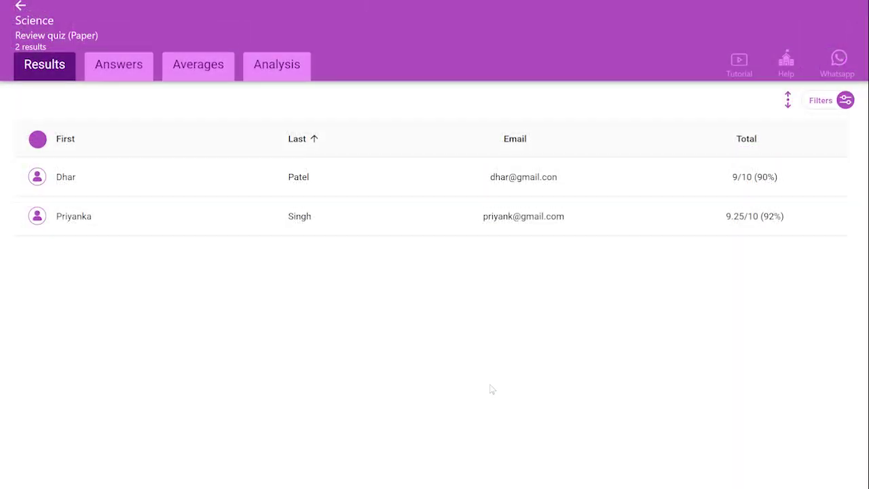